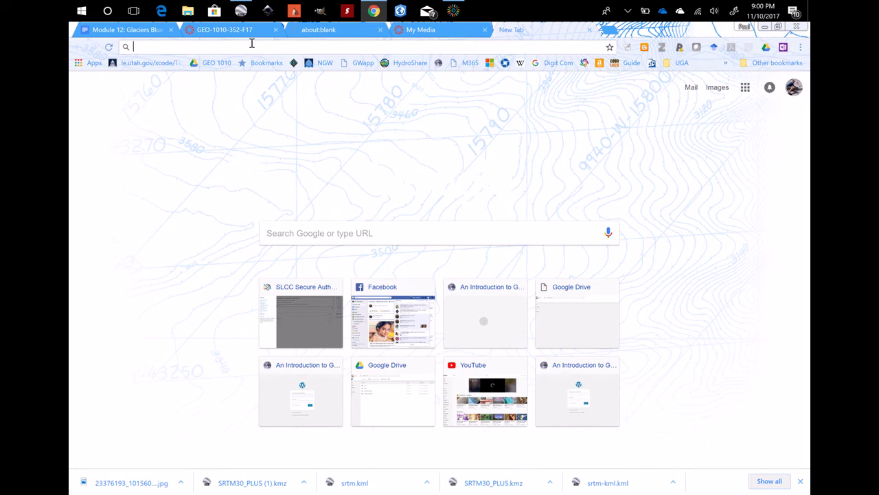
Search Google for 'google earth' from Chrome's new tab page.
left_click(295, 233)
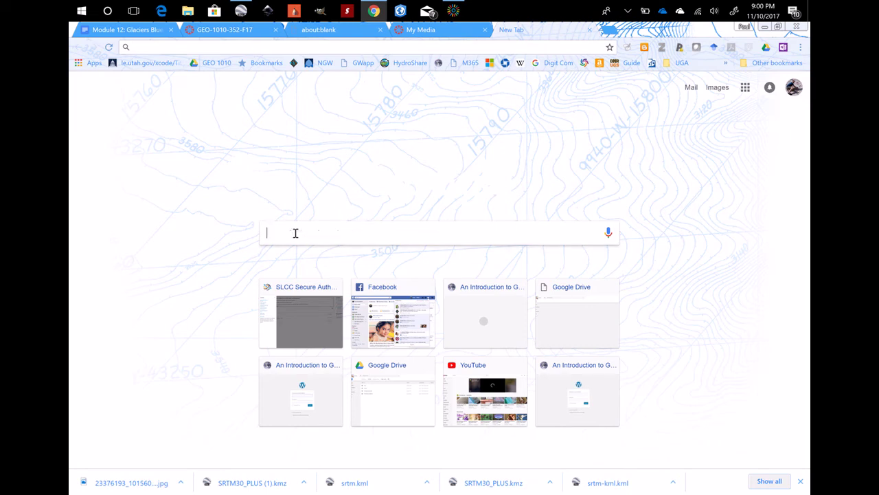
type("g")
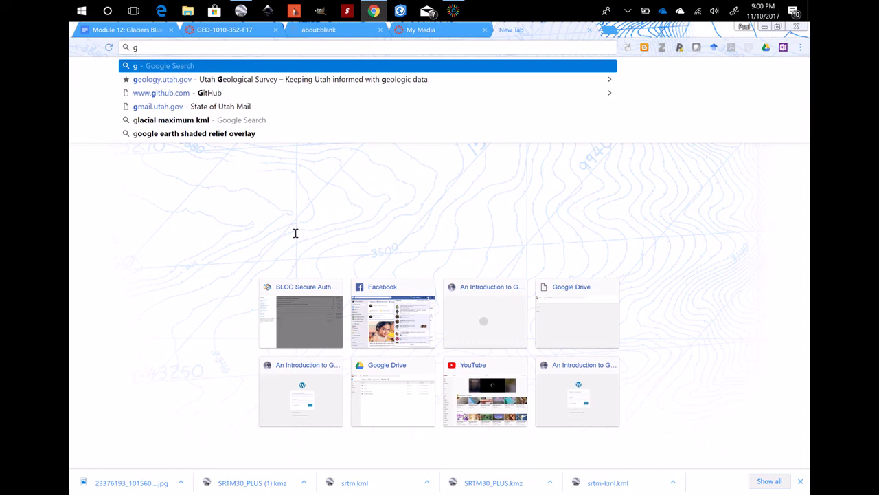
type("oogle e")
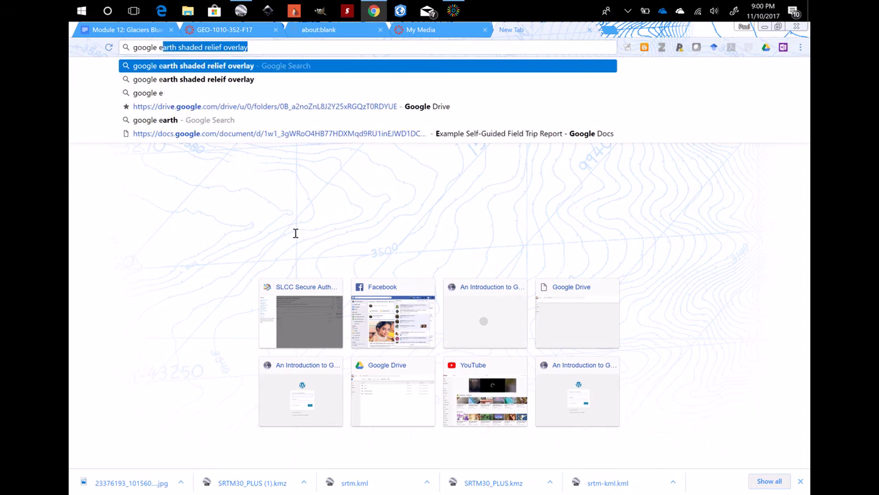
type("arth")
key("Return")
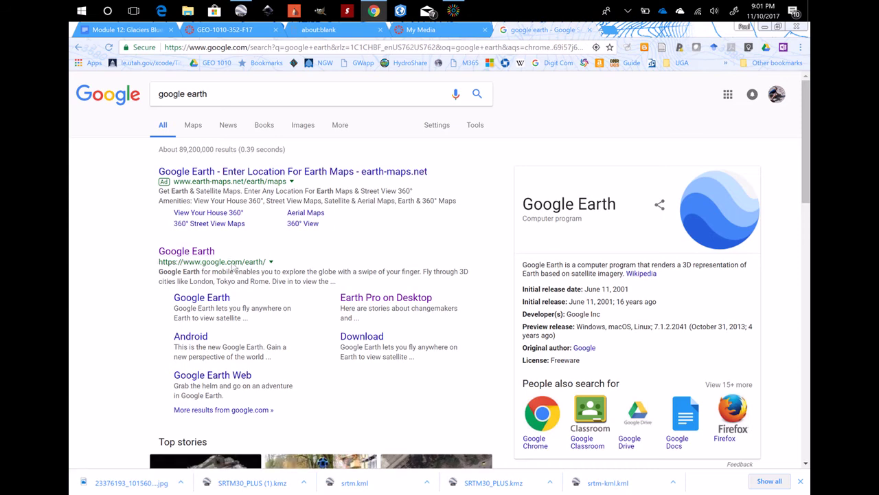
Open the official Google Earth result and go to its Earth Pro on desktop page.
left_click(197, 252)
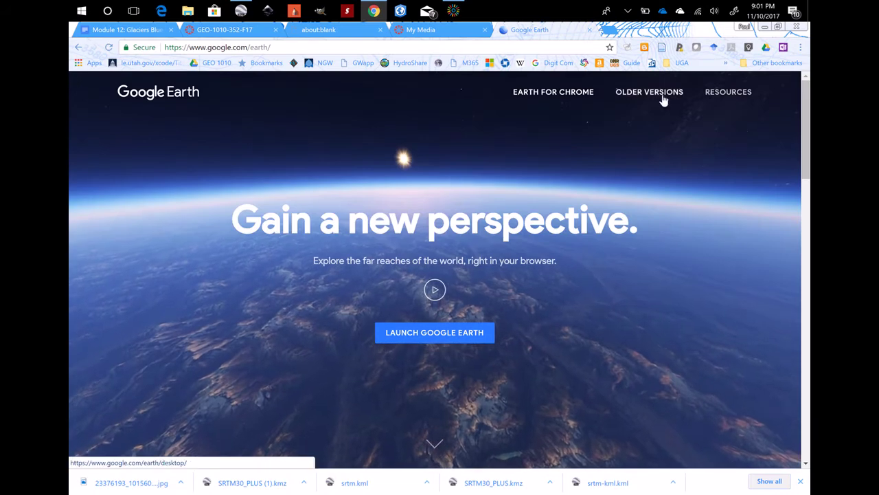
left_click(664, 100)
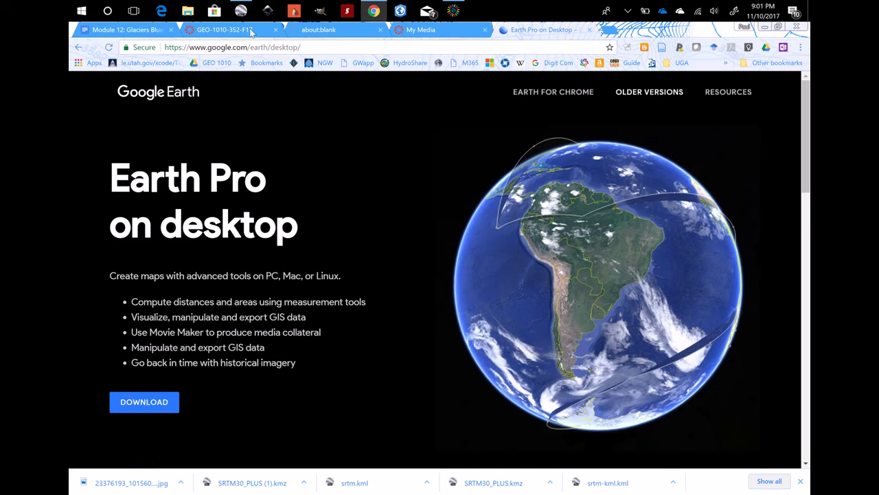
In Google Earth Pro, zoom in from the globe toward the canyon's western end.
mouse_move(246, 18)
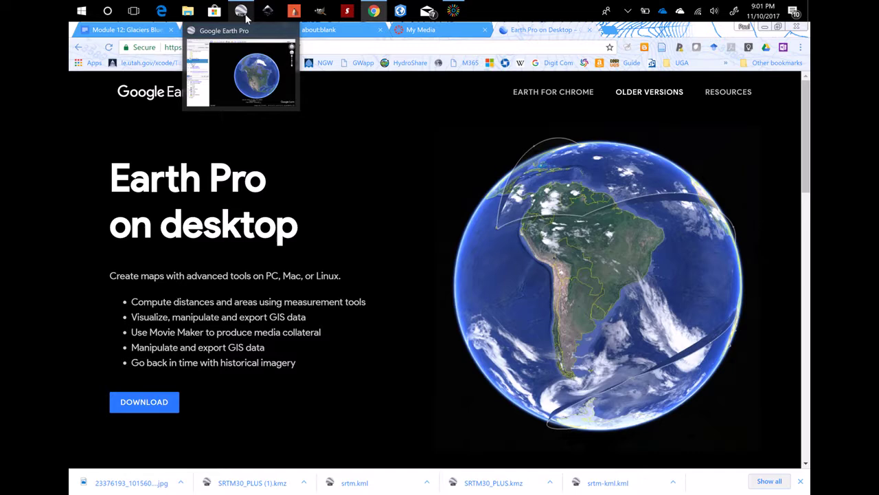
left_click(244, 72)
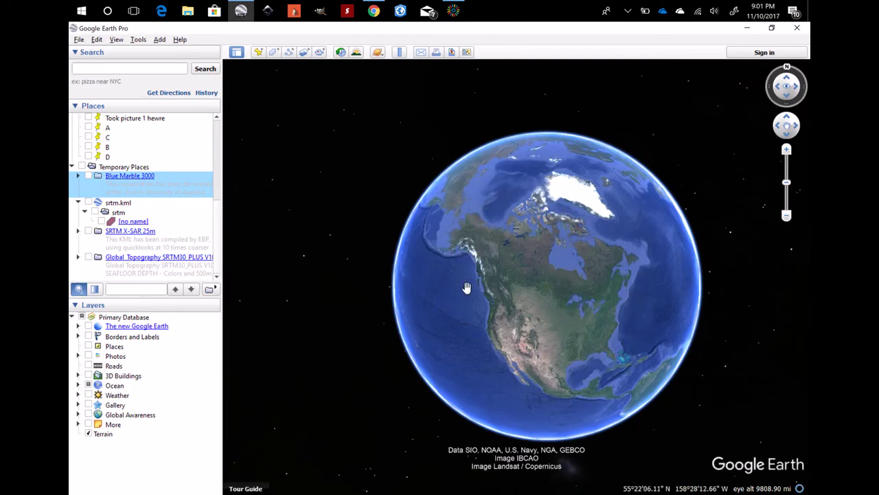
scroll(556, 376, "up", 5)
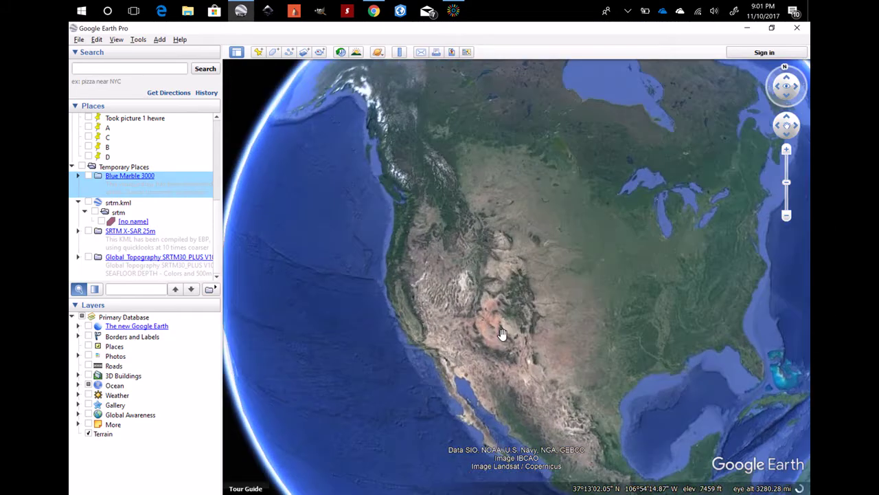
scroll(432, 296, "up", 3)
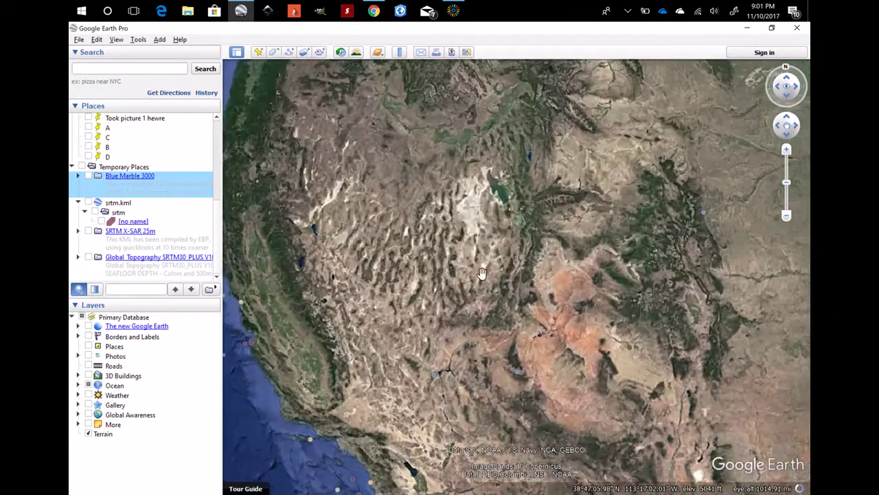
scroll(579, 182, "up", 4)
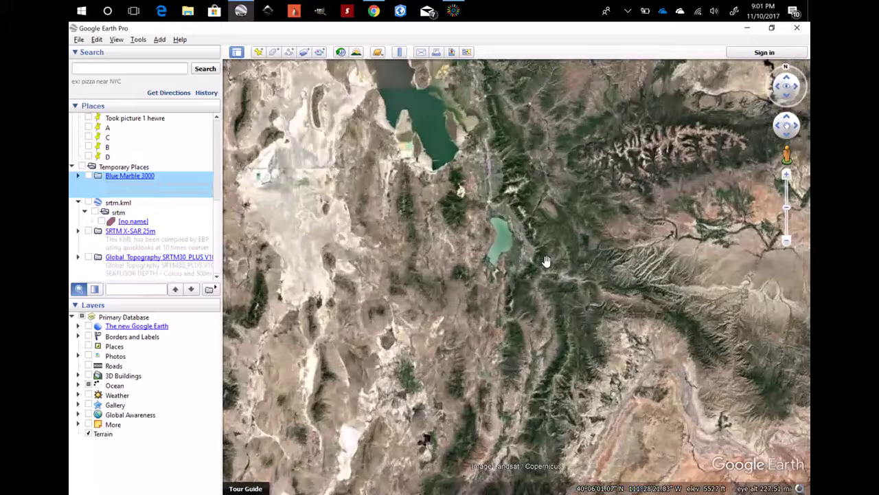
scroll(525, 259, "up", 3)
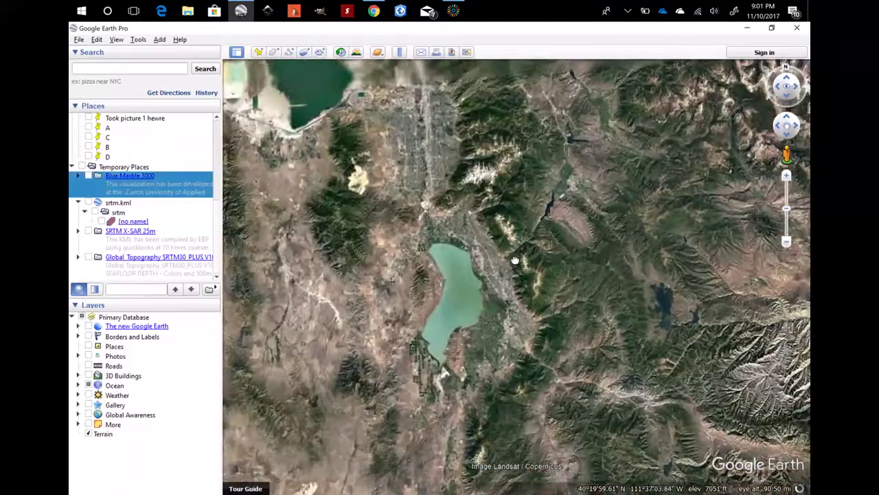
scroll(503, 300, "up", 3)
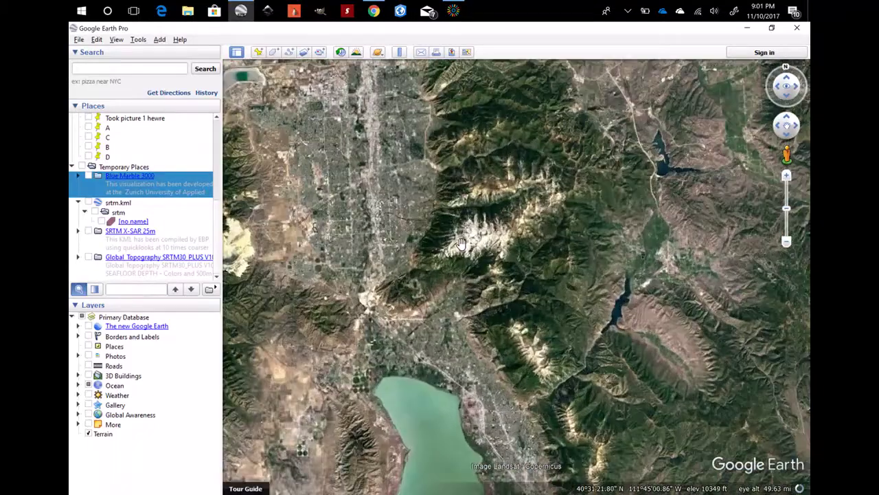
scroll(432, 226, "up", 3)
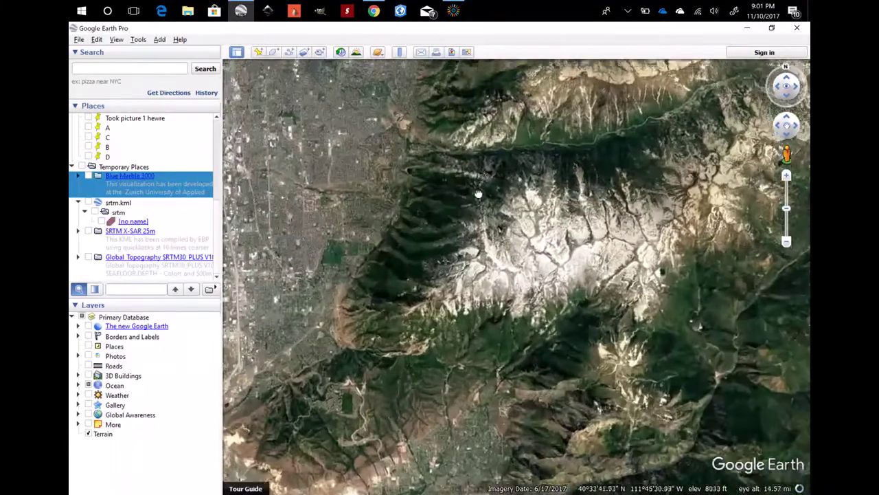
scroll(343, 291, "up", 2)
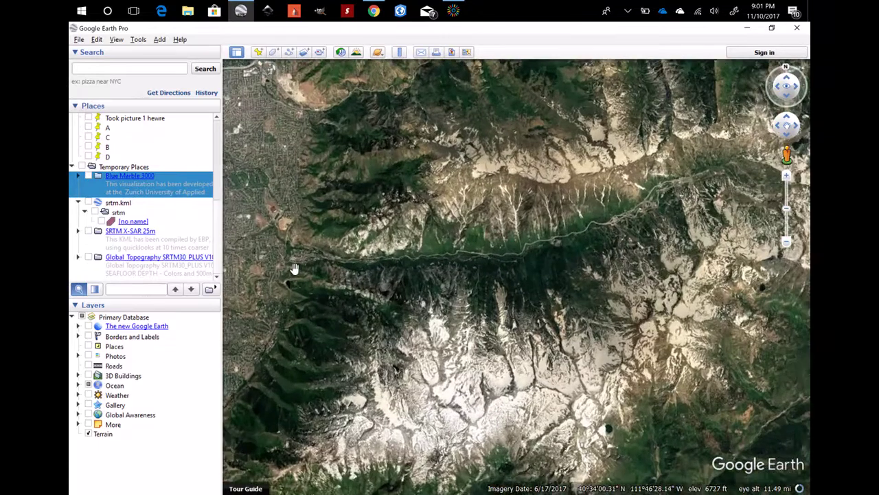
left_click_drag(293, 268, 378, 278)
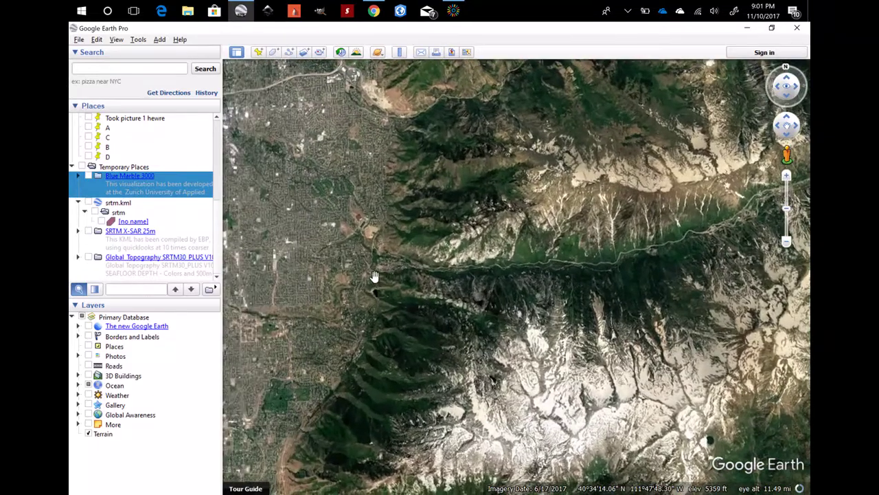
Zoom closer and centre the canyon-mouth road intersection and parking loop.
scroll(374, 275, "up", 3)
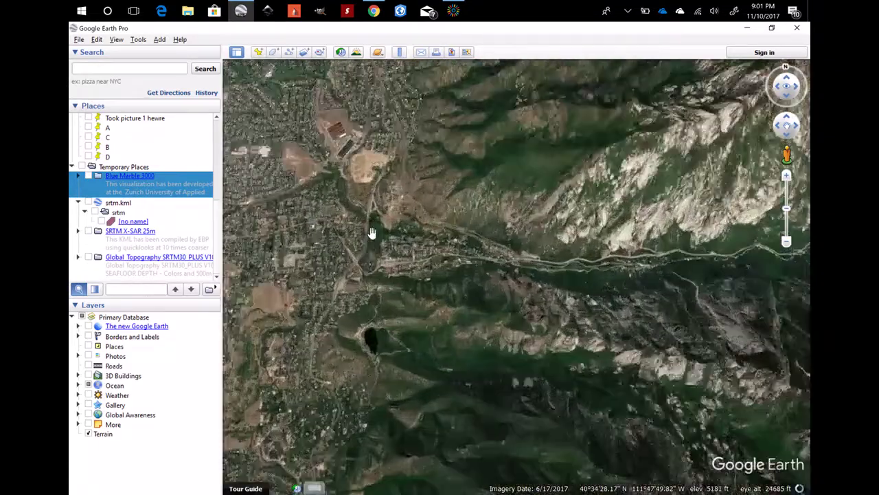
scroll(371, 234, "up", 3)
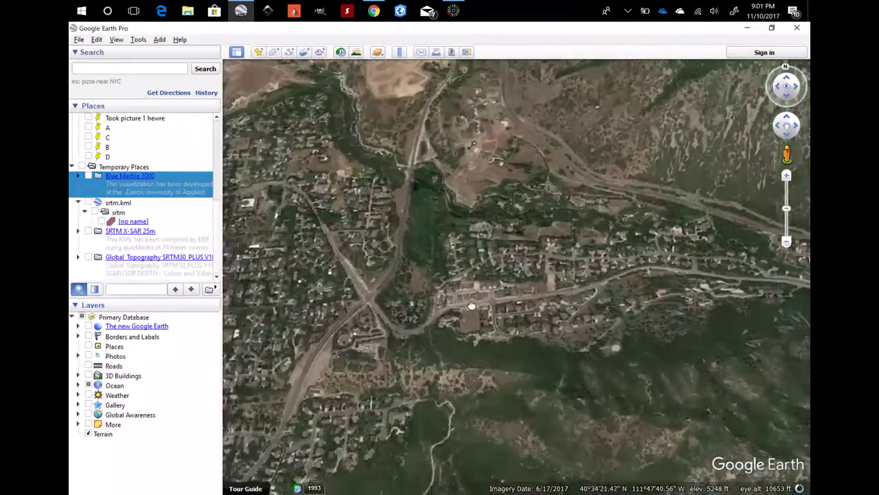
left_click_drag(471, 305, 560, 287)
scroll(477, 236, "up", 3)
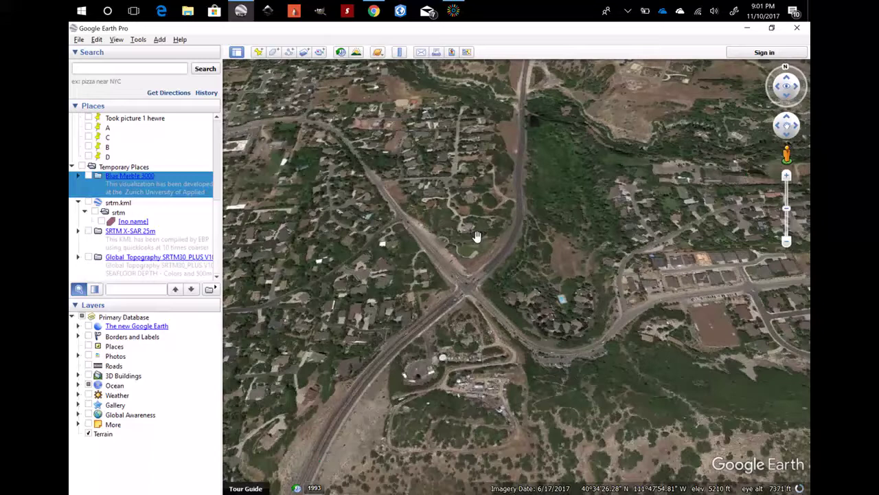
scroll(476, 240, "up", 2)
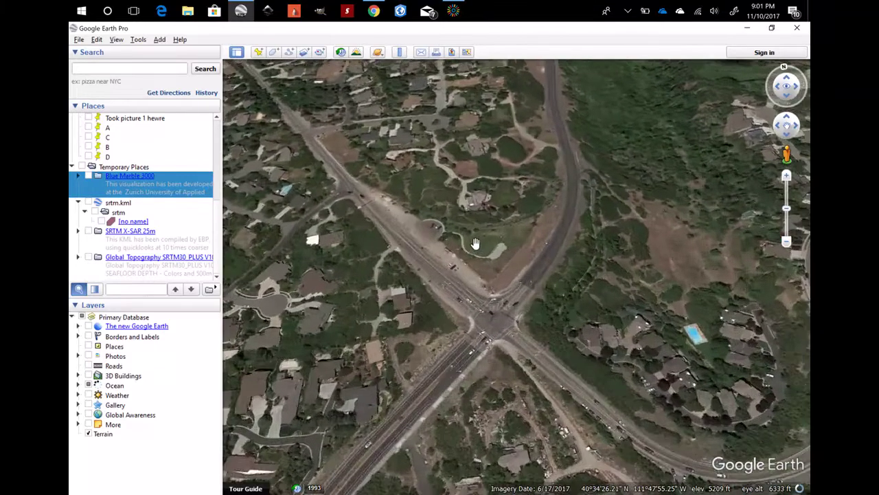
scroll(481, 237, "up", 2)
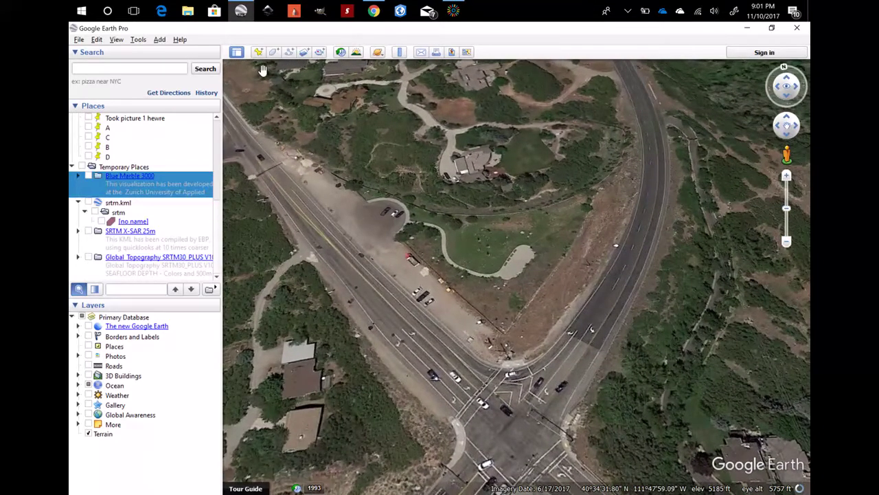
Add a placemark named 'Stop 1: GK Gilbert Park' on the park beside the road.
left_click(258, 52)
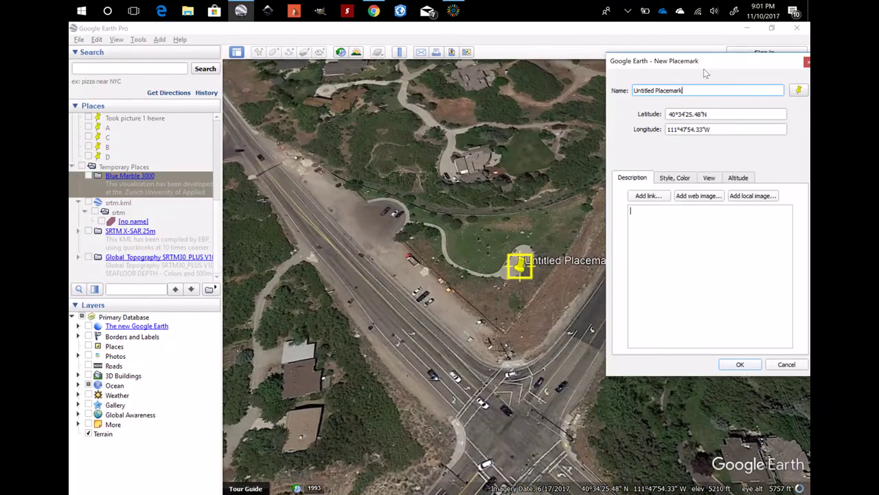
type("S")
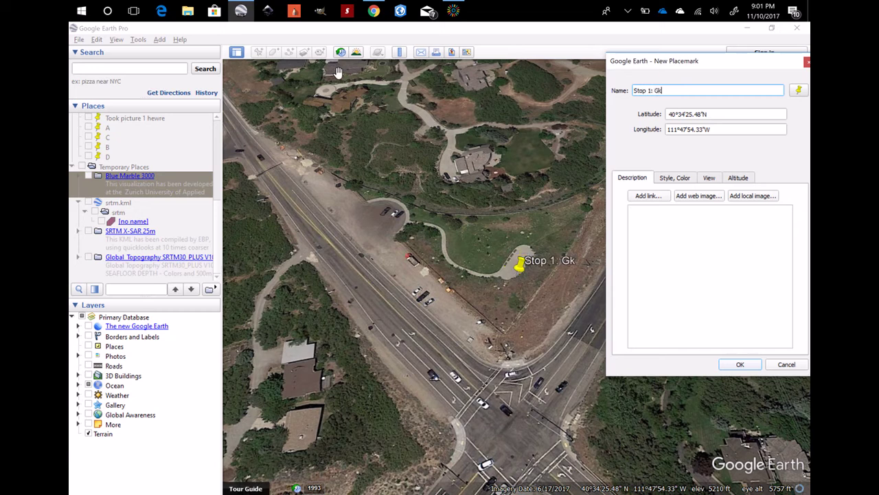
type("top 1: GK Gilbert Park")
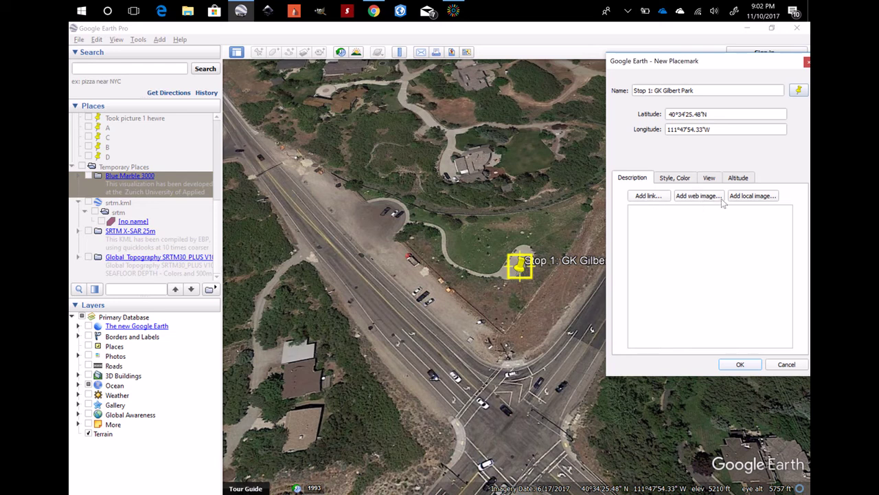
Give the Stop 1 placemark the green tree icon and save it to Places.
left_click(673, 179)
left_click(640, 179)
left_click_drag(708, 62, 673, 61)
left_click(762, 92)
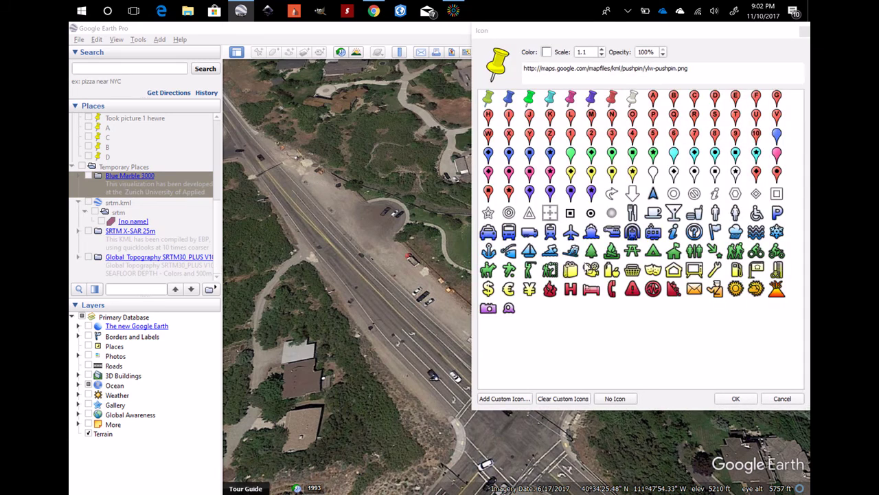
left_click(592, 252)
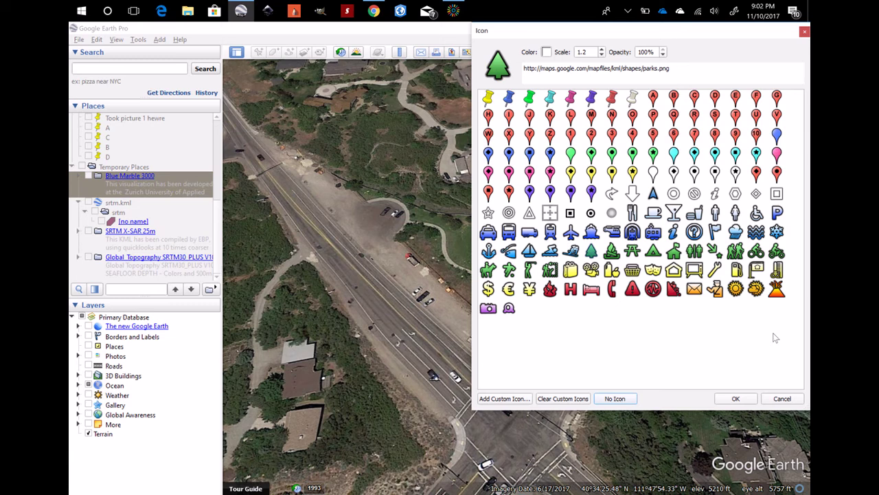
left_click(735, 398)
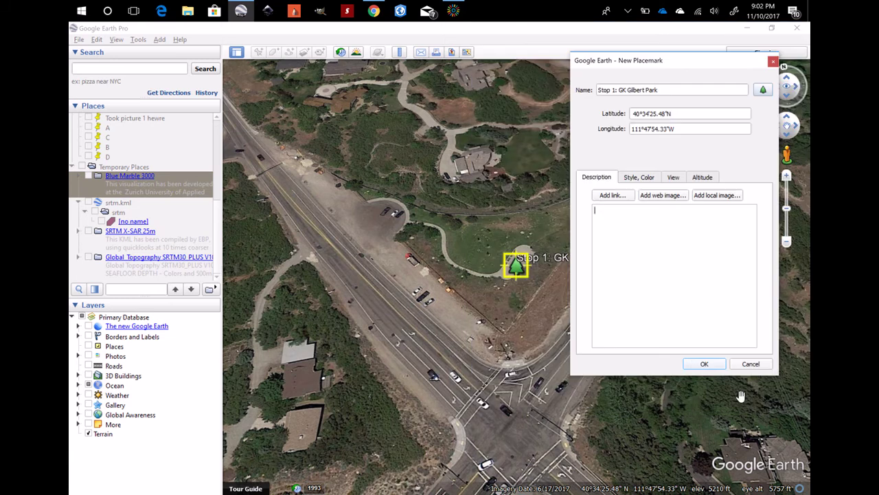
left_click(700, 364)
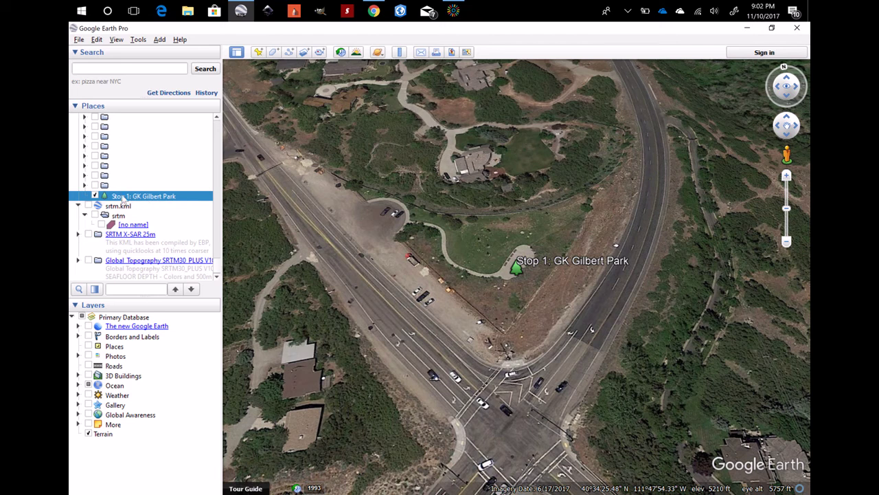
Nudge Stop 1 to 40°34′25.65″N, 111°47′54.36″W via its Properties and save.
right_click(133, 198)
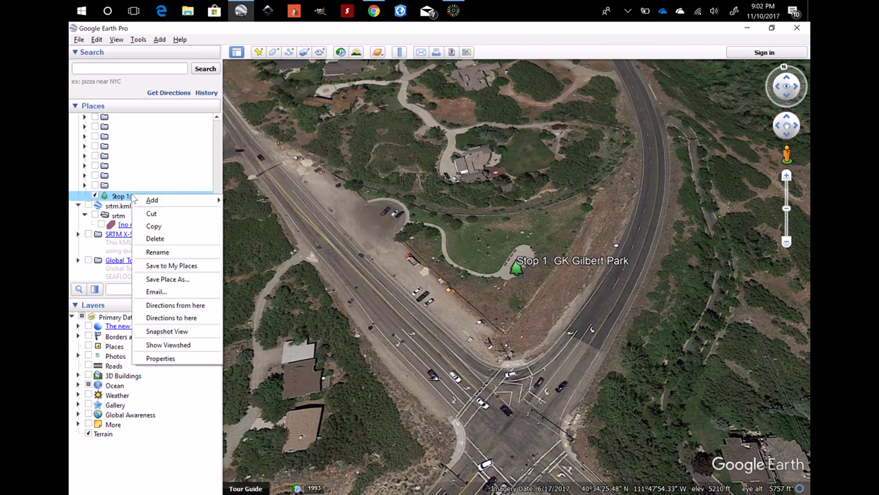
left_click(161, 359)
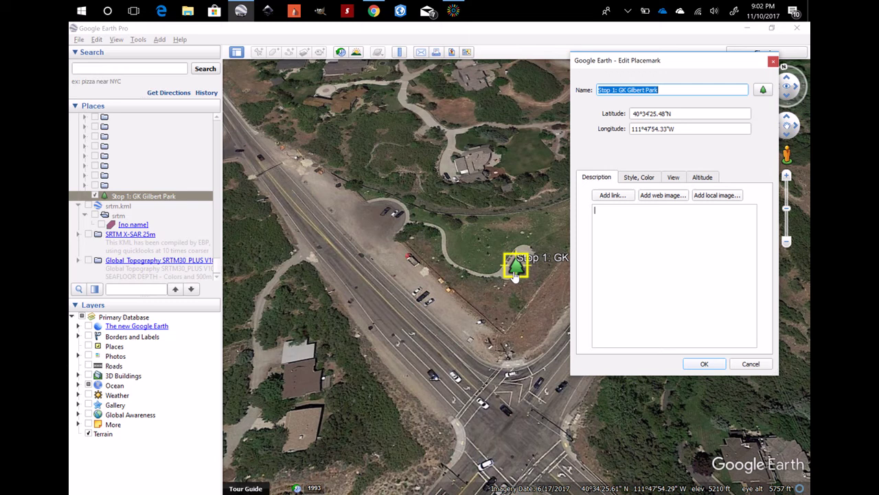
mouse_move(515, 278)
left_mouse_down()
mouse_move(483, 297)
mouse_move(498, 248)
mouse_move(514, 273)
left_mouse_up()
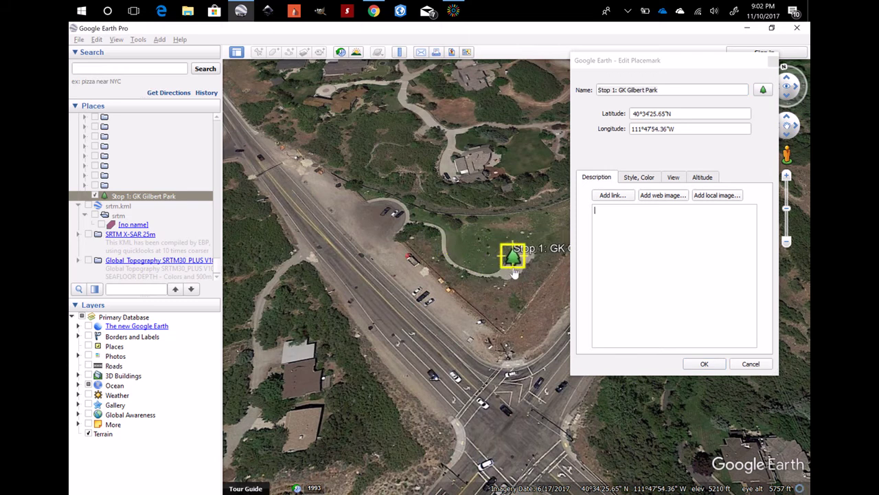
left_click(702, 365)
scroll(489, 338, "down", 5)
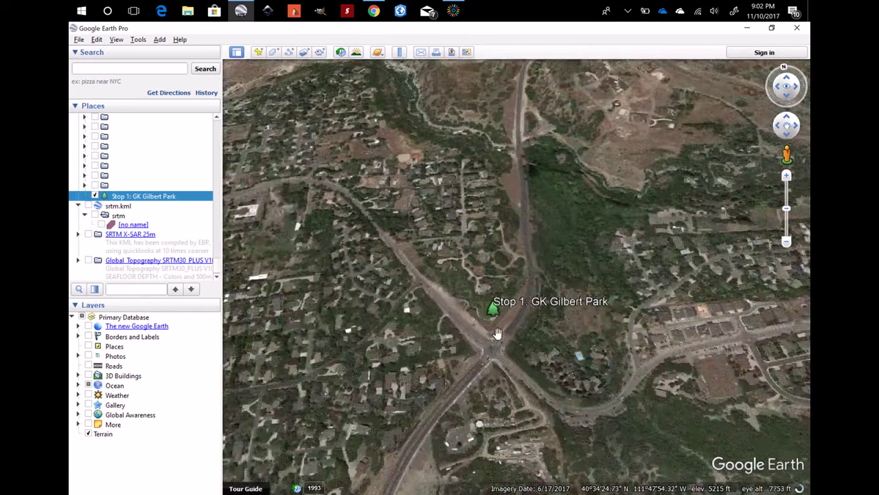
scroll(504, 339, "down", 4)
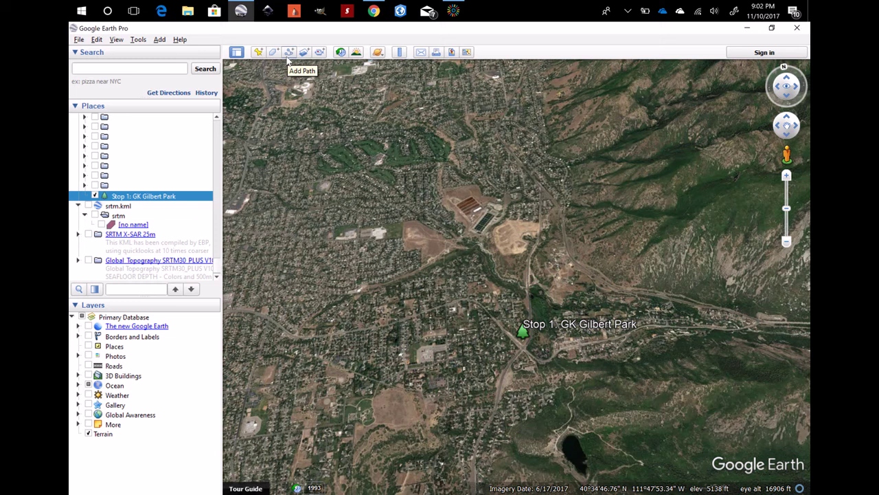
Draw a path from beside Stop 1 east along the canyon road, naming it 'Path to Quarry'.
left_click(287, 60)
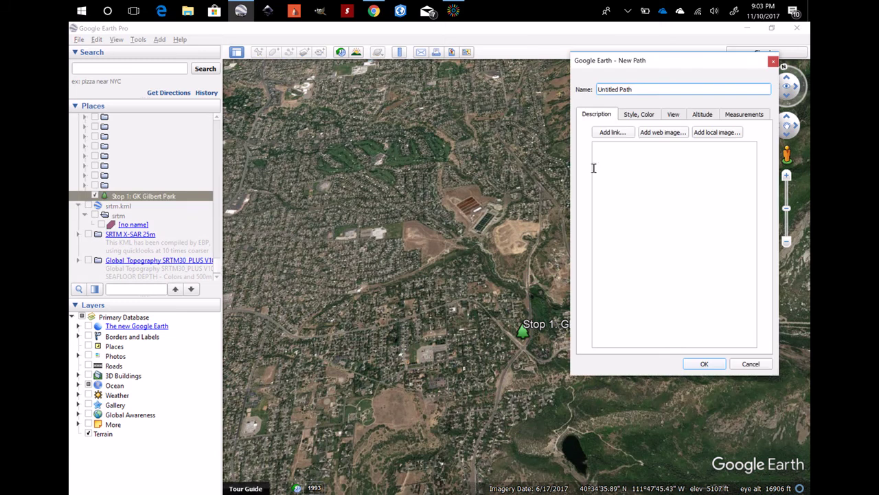
left_click_drag(651, 71, 225, 117)
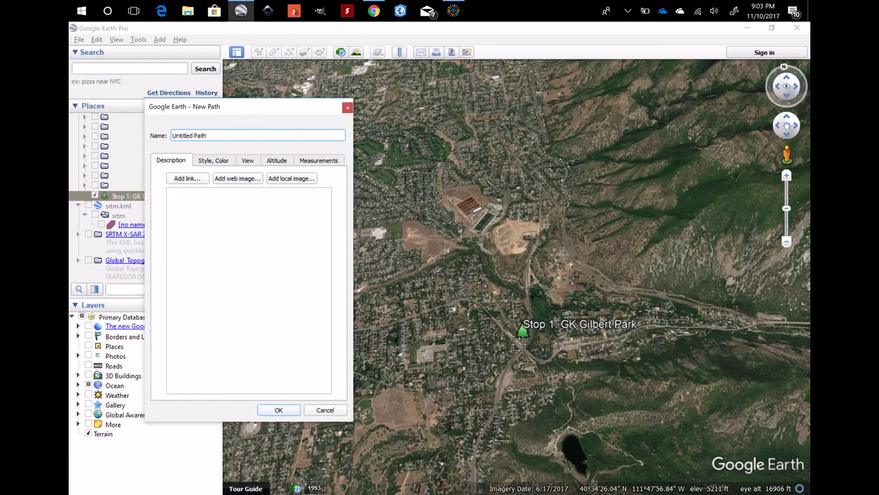
left_click(518, 343)
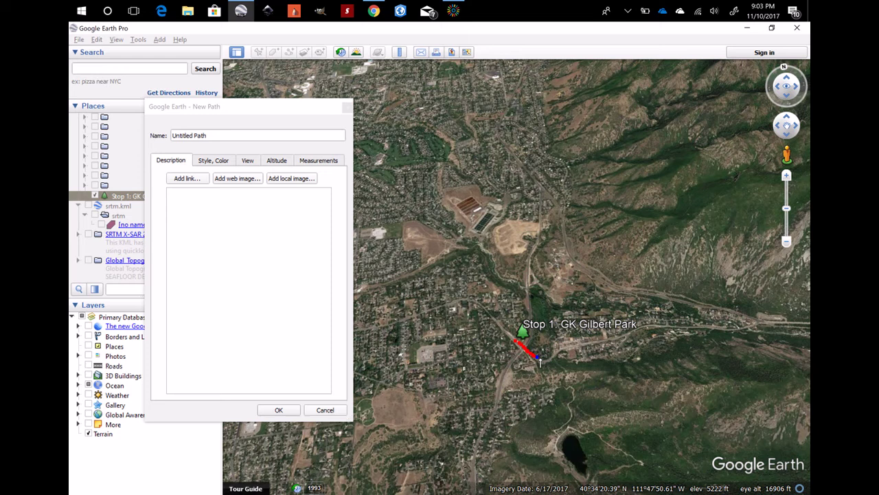
mouse_move(562, 355)
left_mouse_down()
mouse_move(657, 326)
mouse_move(700, 329)
left_mouse_up()
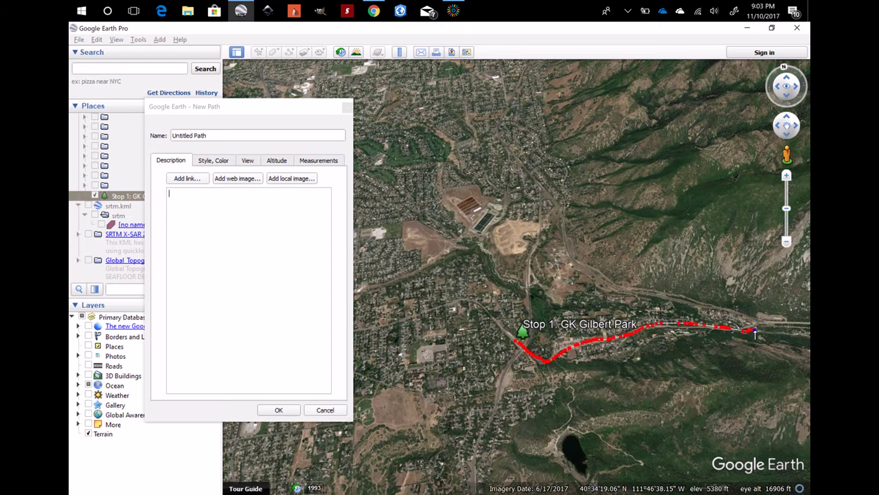
left_click(230, 137)
key("ctrl+a")
type("P")
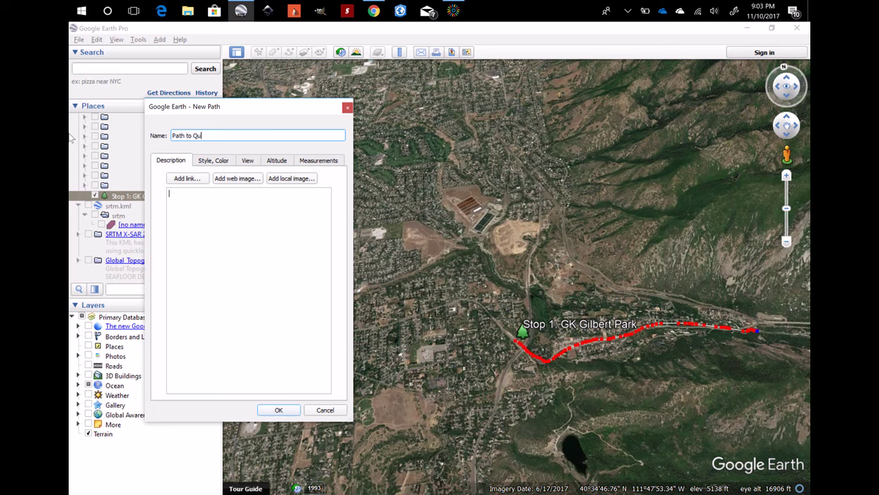
Save Path to Quarry and add a 'Stop 2 Quarry' placemark on the road up the canyon.
left_click(279, 410)
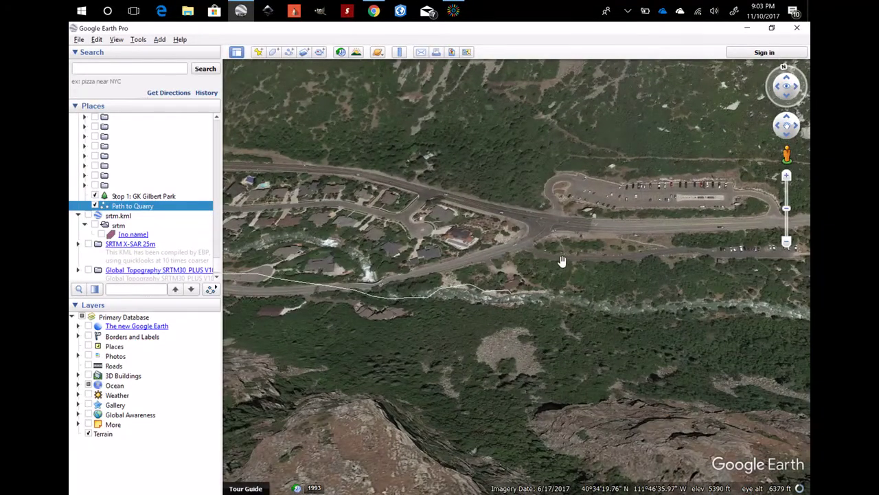
left_click(259, 52)
left_click_drag(520, 281, 608, 261)
left_click(229, 138)
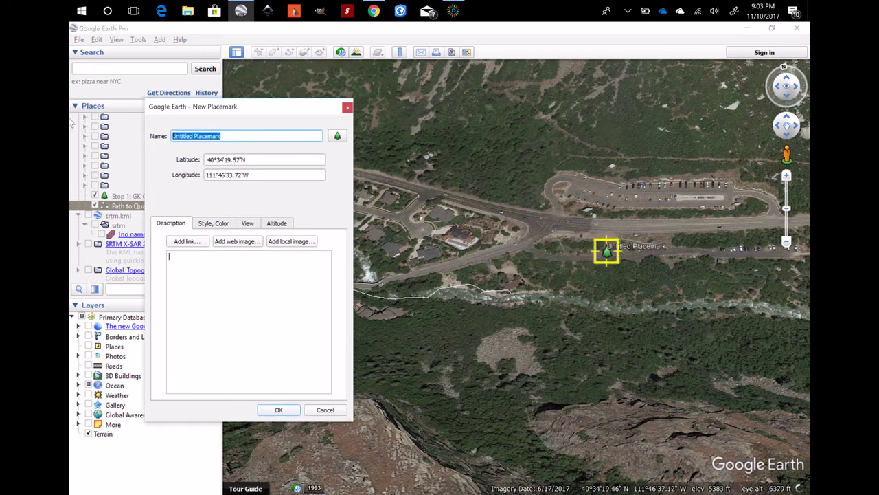
type("Stop 2 Quarry")
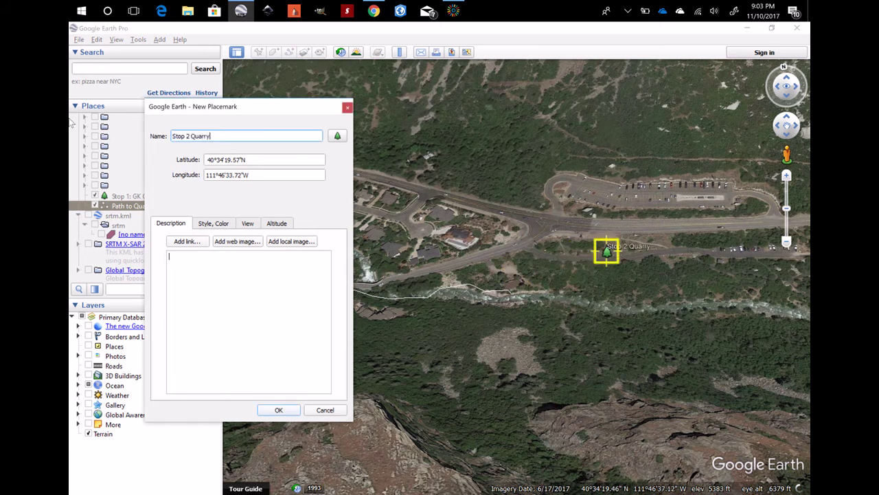
left_click(276, 410)
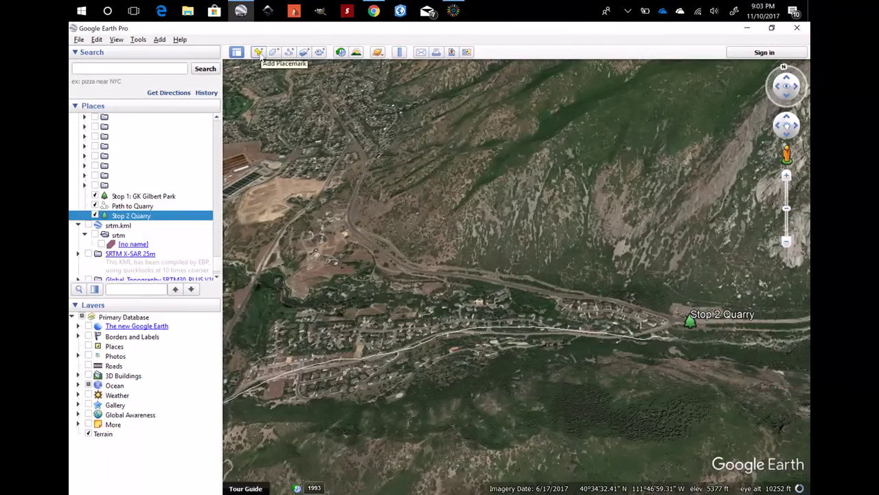
Zoom out and tilt the view to frame both stop placemarks and the path.
scroll(270, 138, "down", 3)
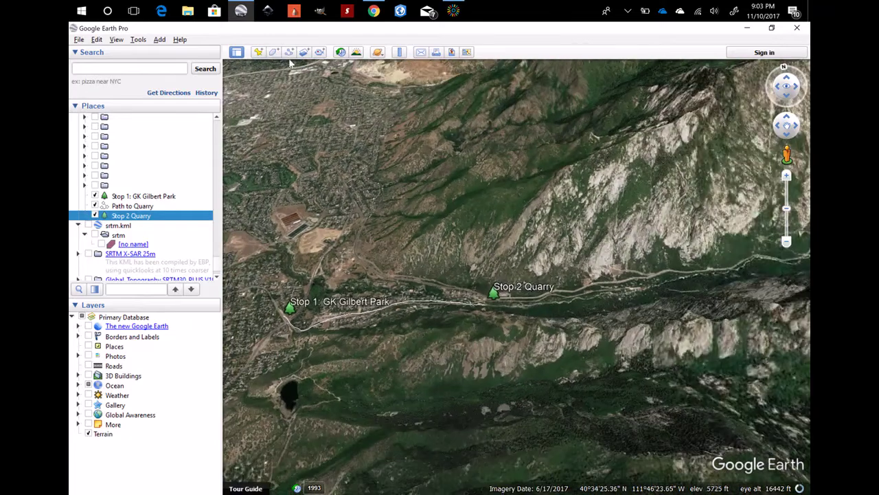
right_click_drag(458, 344, 473, 256)
scroll(462, 307, "down", 4)
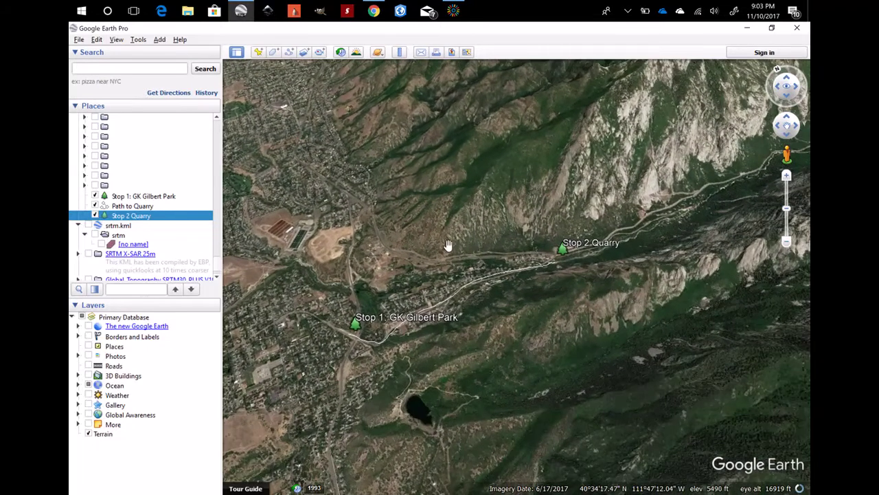
Switch to the Save Image map layout via File > Save > Save Image.
left_click(79, 40)
mouse_move(83, 64)
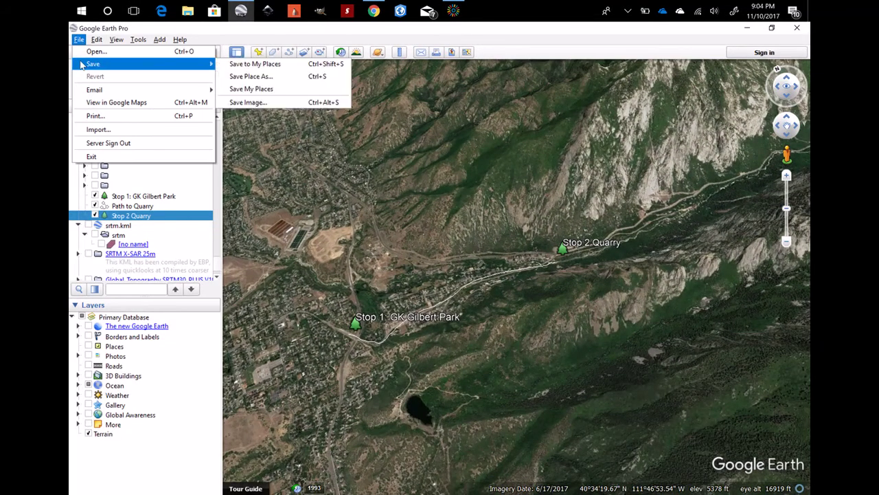
left_click(251, 103)
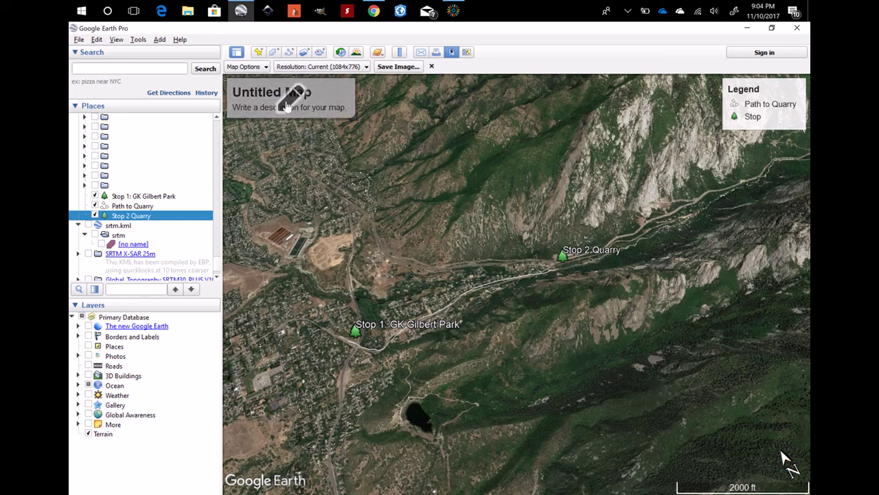
Title the map 'Little Cottonwood' with the description 'Geology 1010 Self Guided Trip'.
left_click(287, 105)
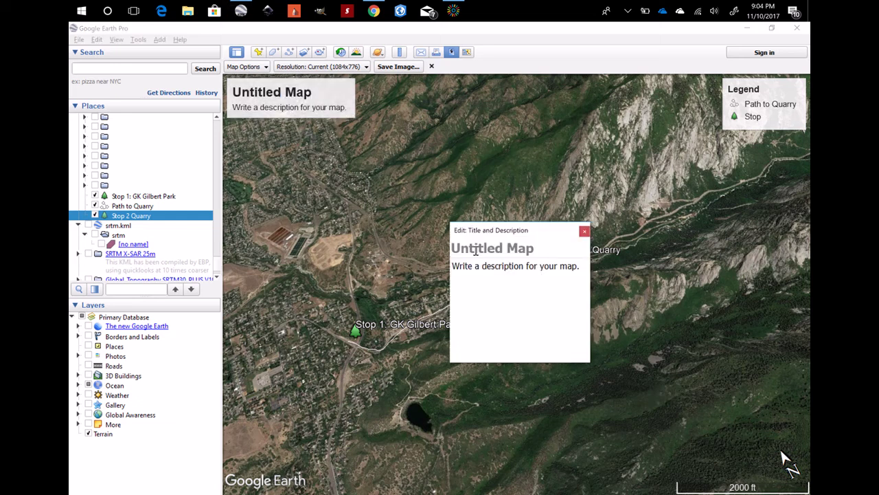
type("Litt")
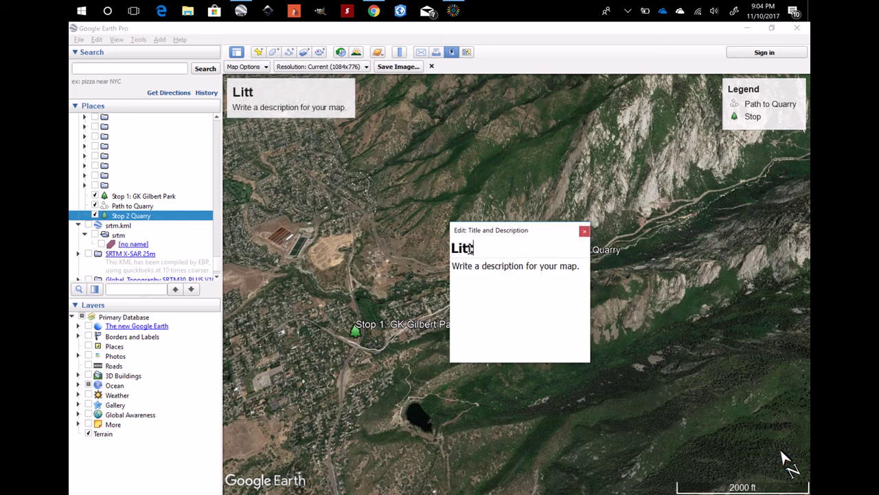
type("le Cottonwood")
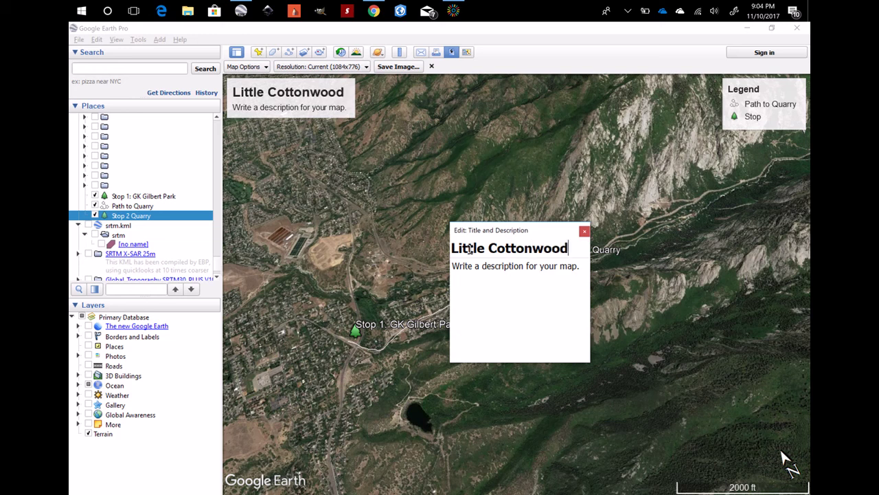
key("Tab")
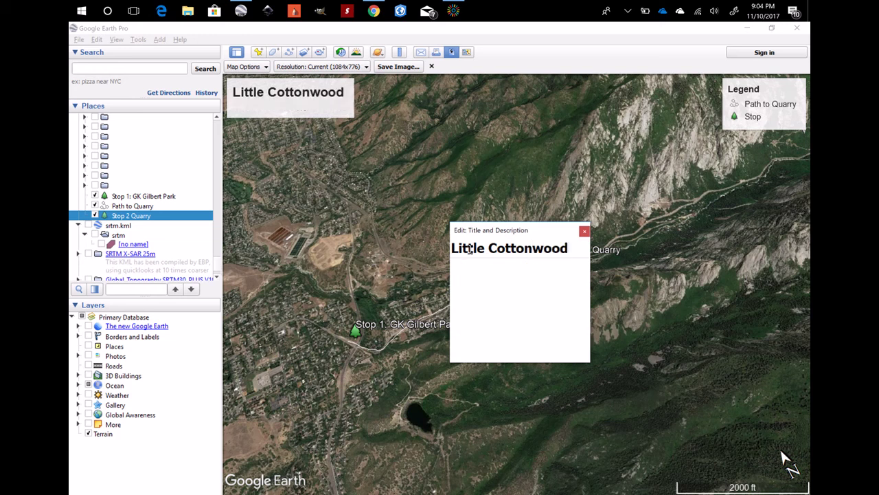
type("Golog y 1010 Se")
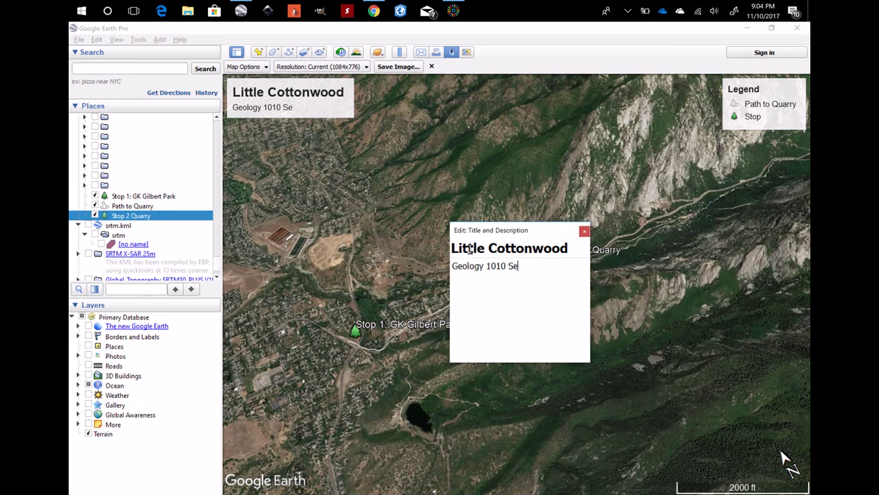
type("lf Guided Tr")
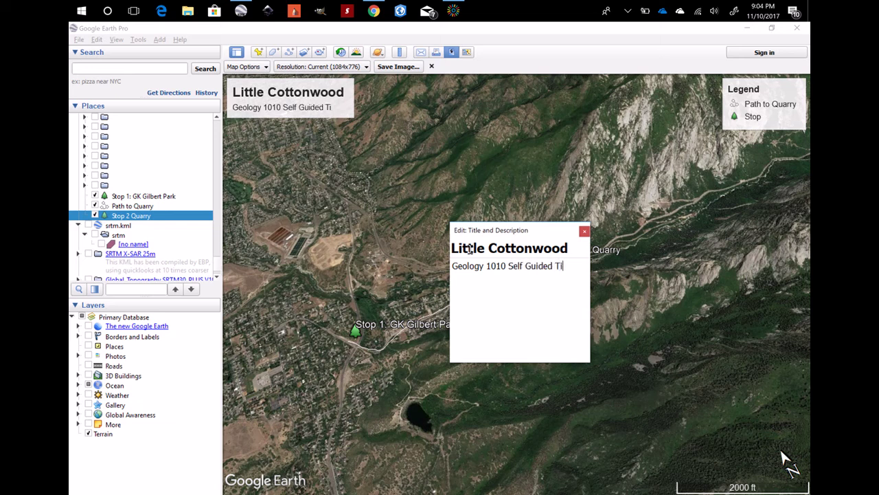
type("ip")
left_click(584, 231)
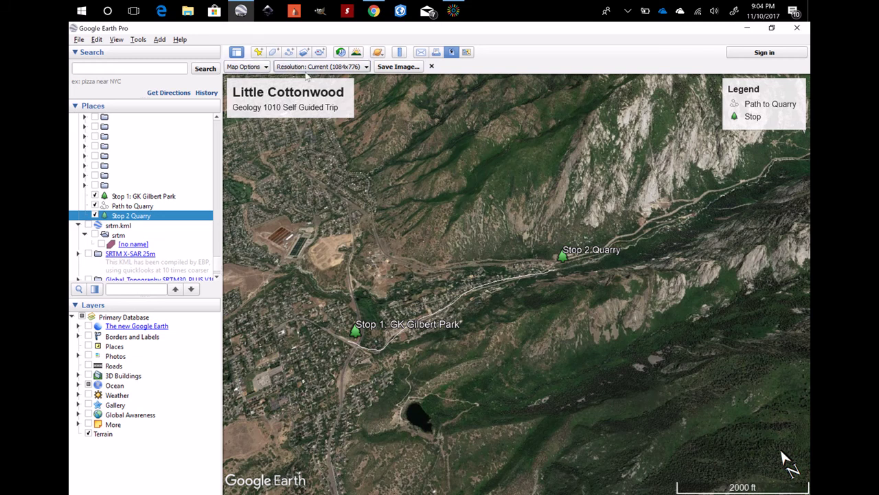
left_click(255, 70)
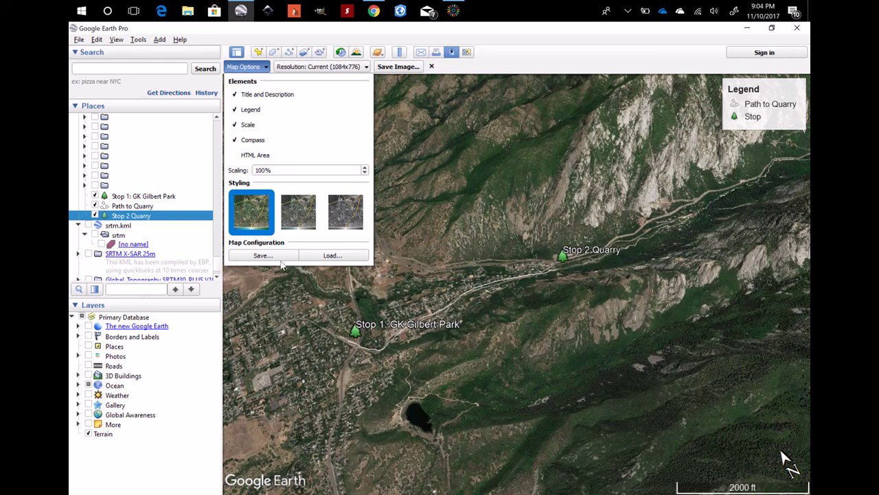
left_click(244, 69)
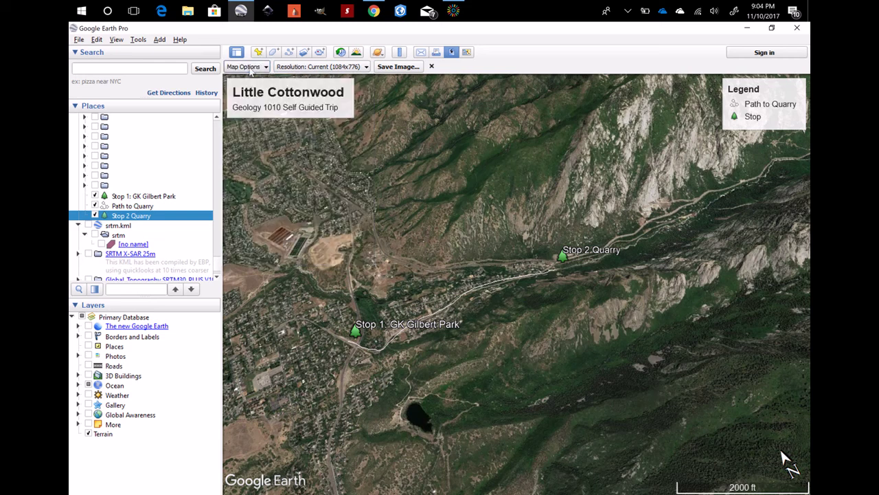
left_click(314, 67)
left_click(316, 79)
Save the map image as Map.jpg on the Desktop.
left_click(398, 67)
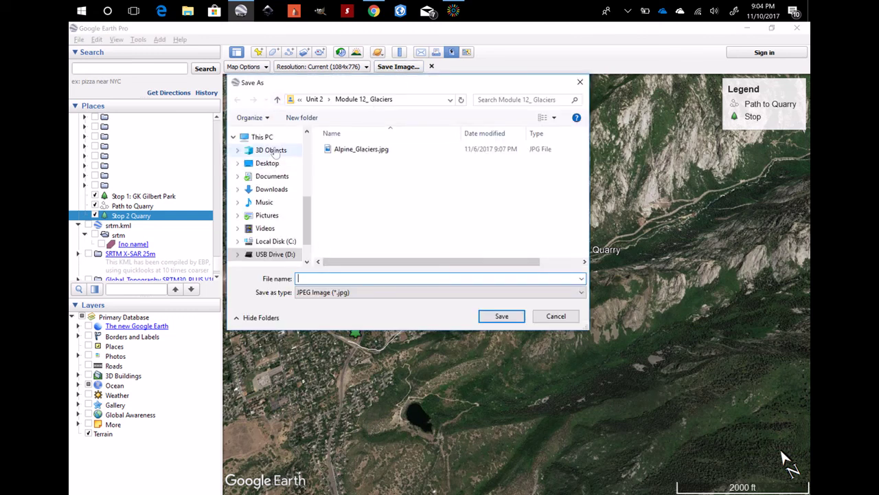
left_click(267, 162)
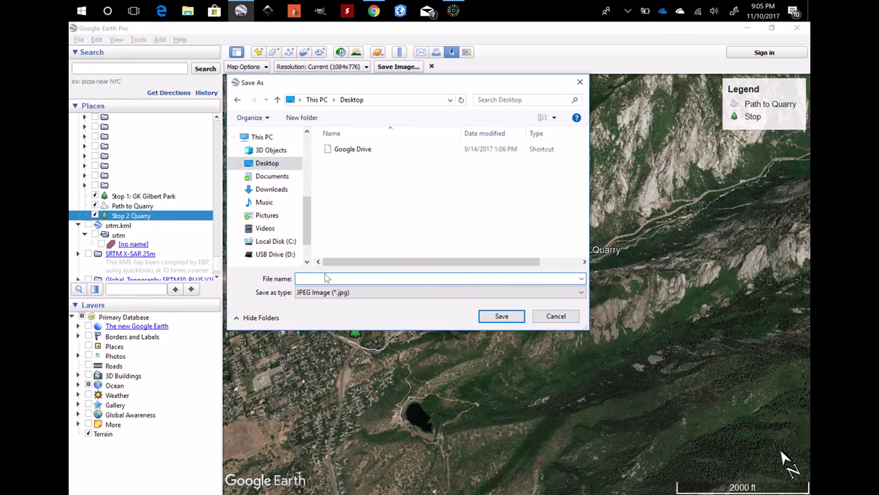
type("Map")
left_click(501, 316)
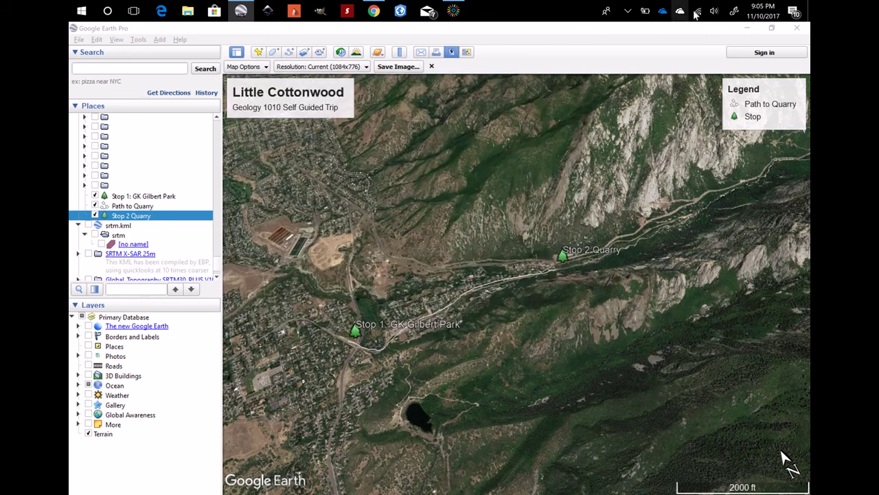
Minimize Google Earth and Chrome, then drag Map.jpg into open desktop space.
left_click(747, 31)
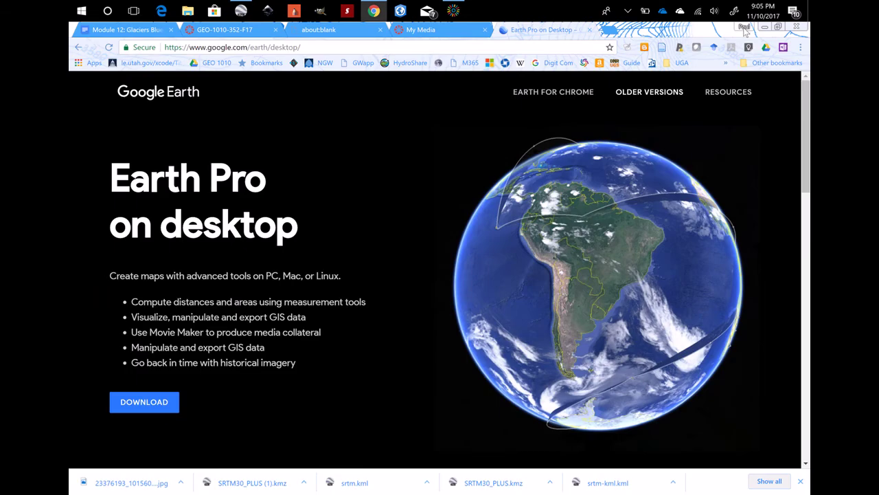
left_click(753, 29)
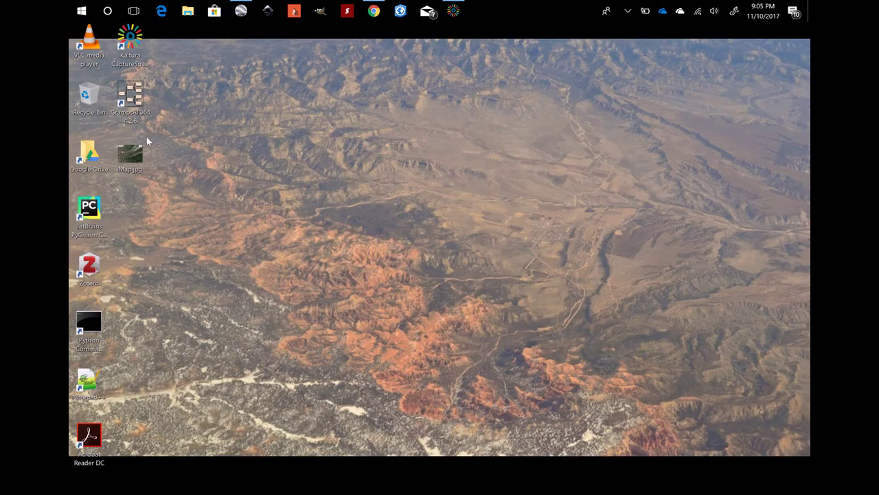
left_click_drag(131, 152, 339, 165)
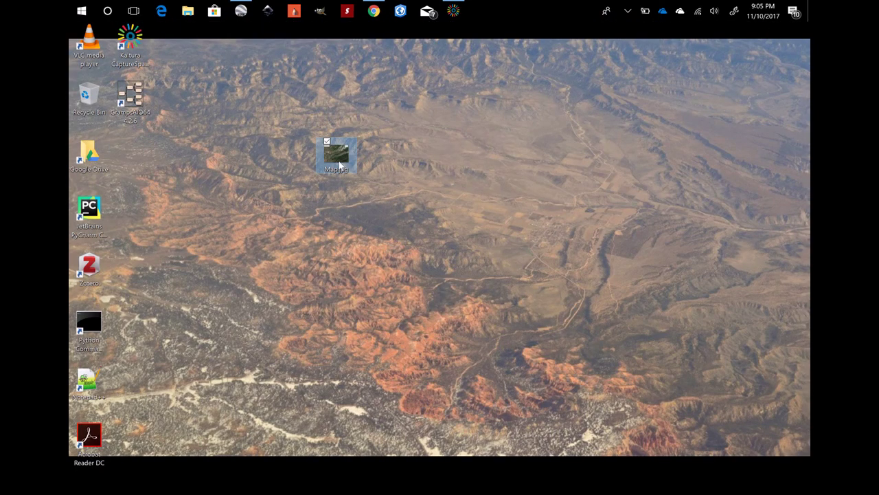
double_click(340, 165)
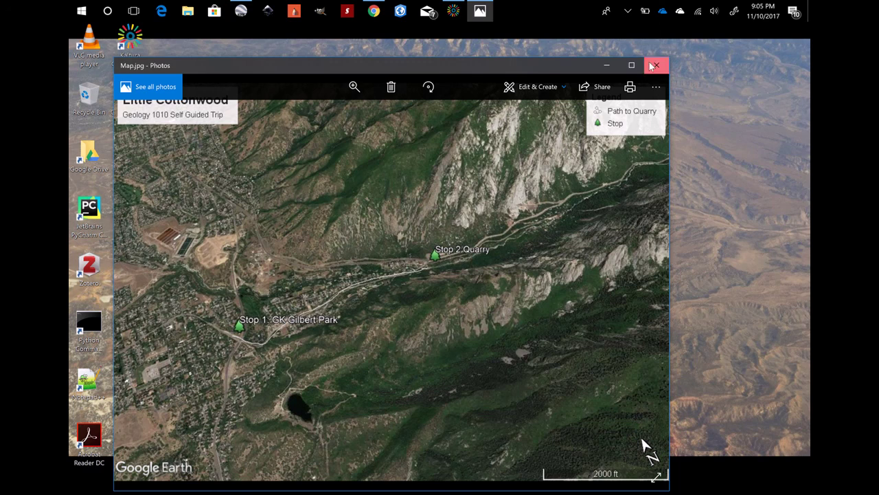
left_click(654, 66)
left_click(455, 12)
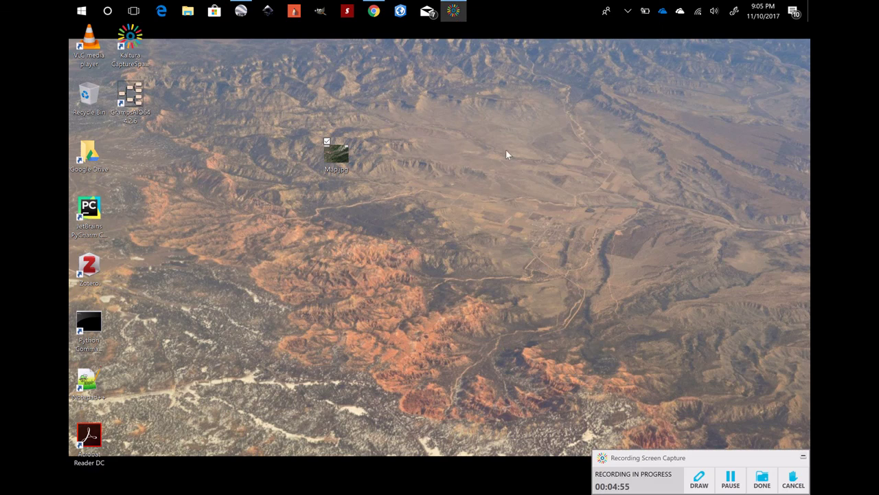